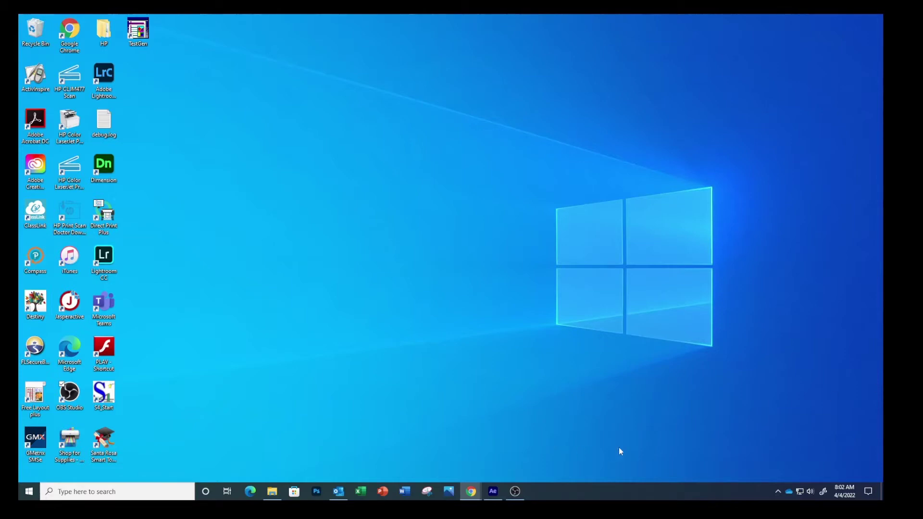
# Launch After Effects 2021 from the taskbar and wait for its Home screen.
pyautogui.click(496, 491)
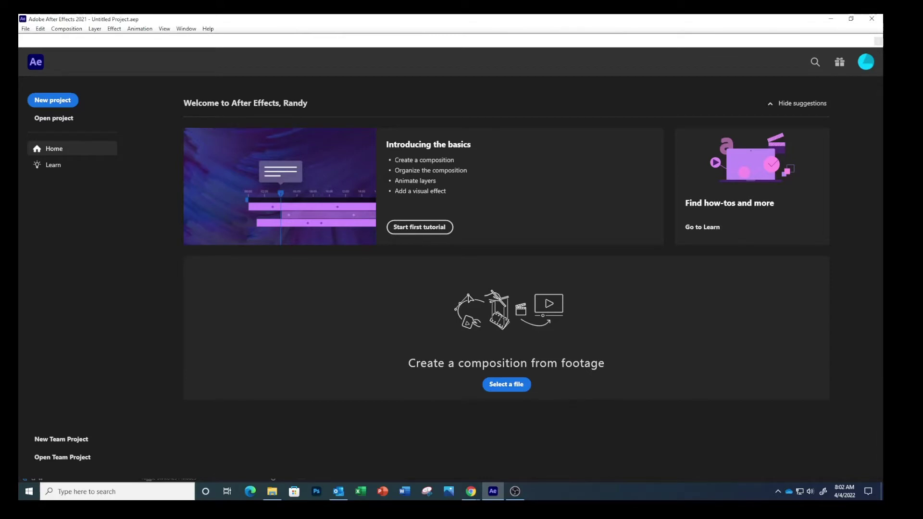
pyautogui.hotkey('alt', 'Tab')
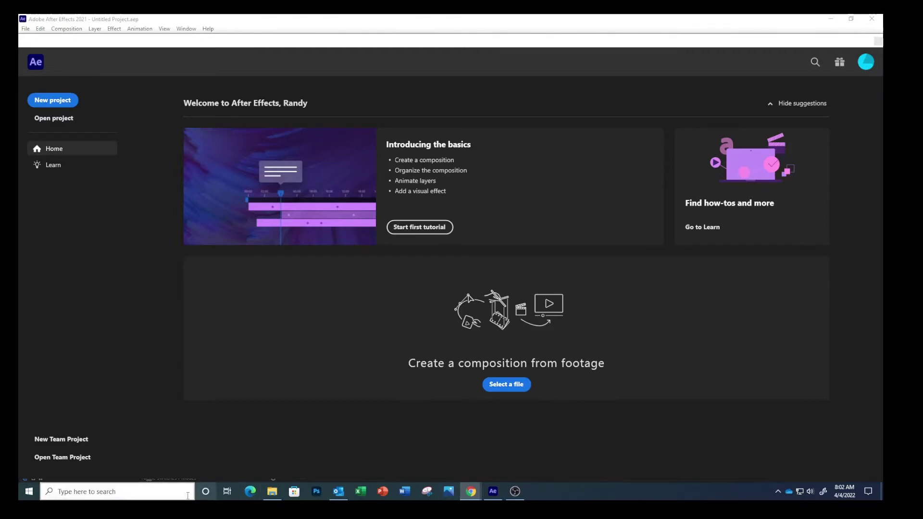
pyautogui.click(272, 491)
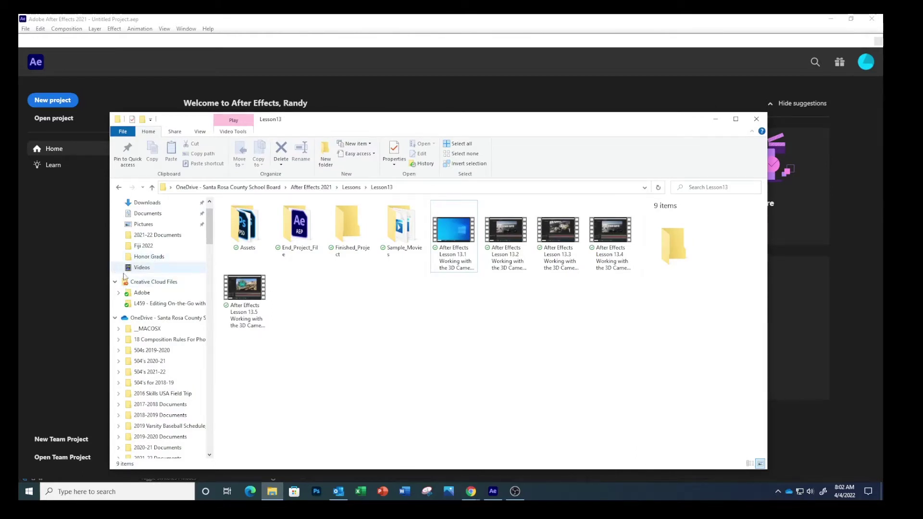
pyautogui.scroll(-3, 154, 400)
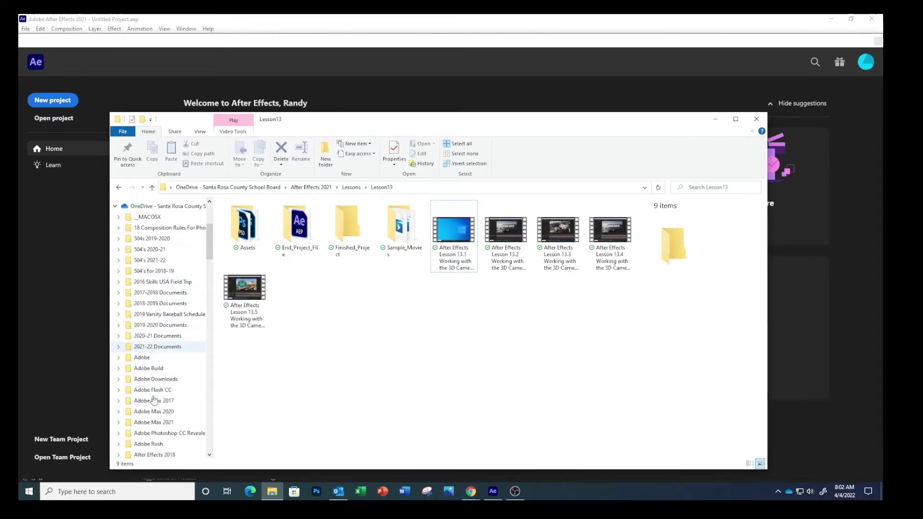
pyautogui.scroll(-2, 154, 400)
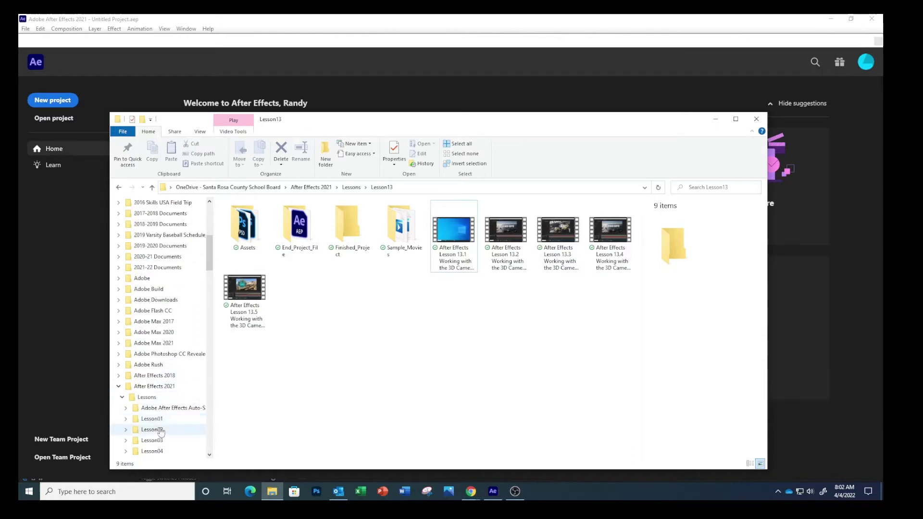
pyautogui.scroll(-3, 173, 433)
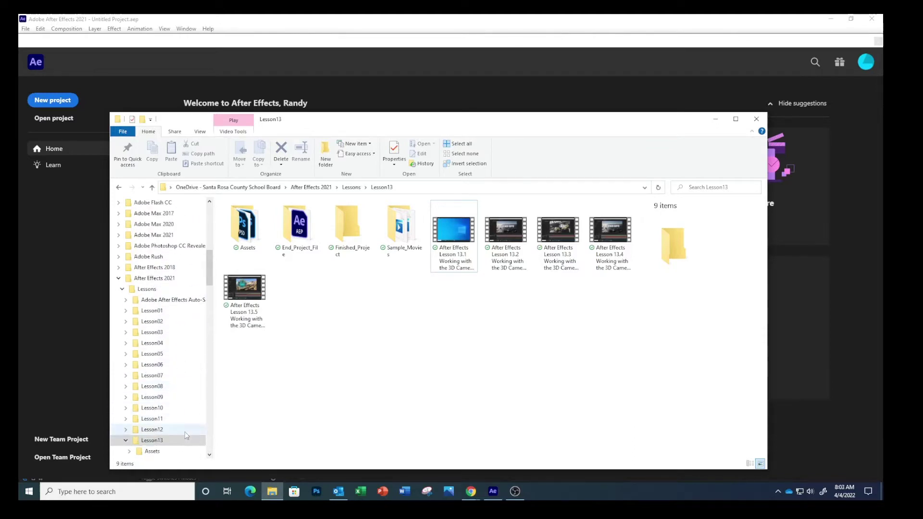
pyautogui.scroll(-3, 173, 433)
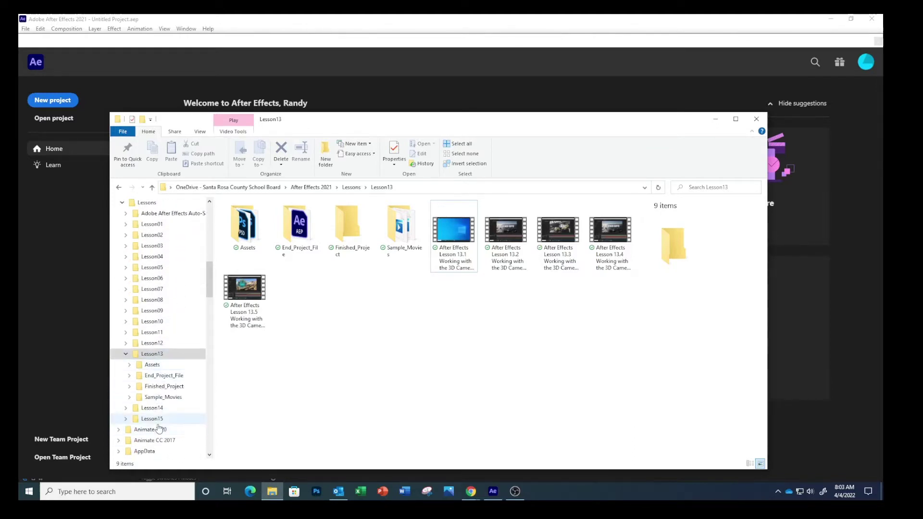
pyautogui.scroll(-1, 158, 427)
pyautogui.click(149, 377)
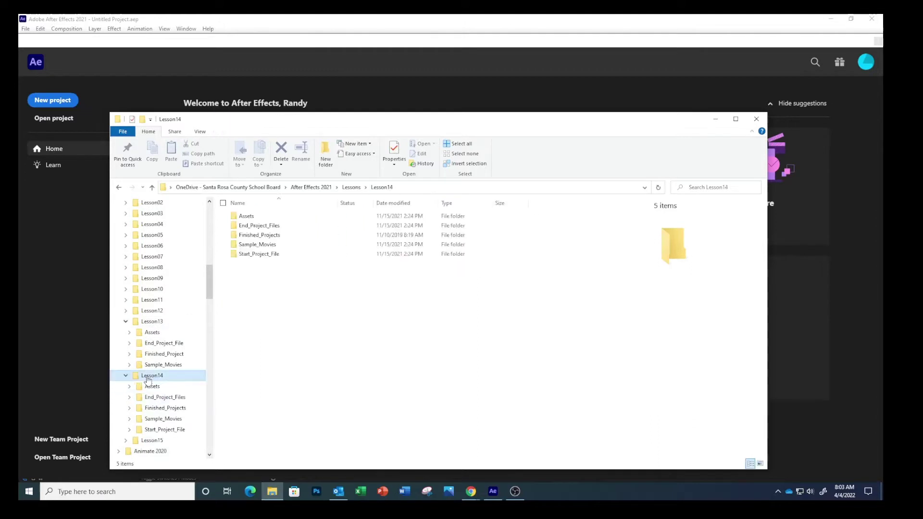
pyautogui.doubleClick(247, 216)
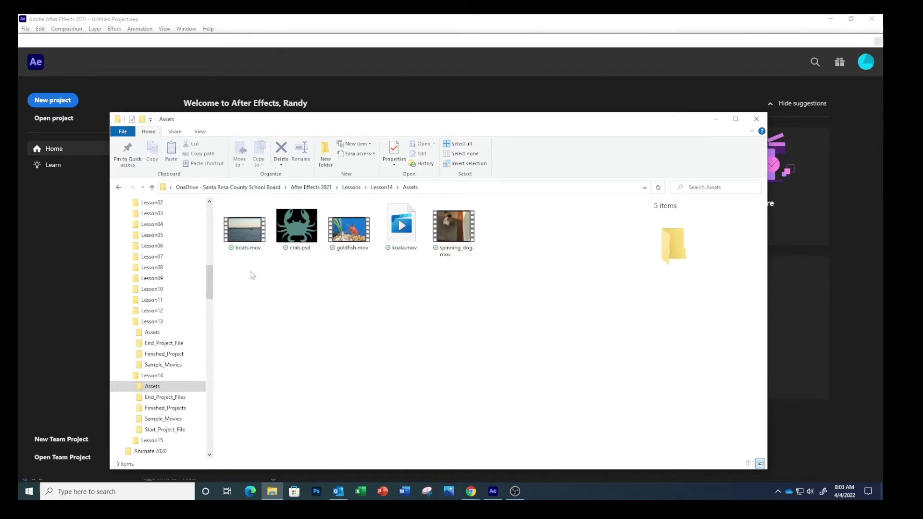
pyautogui.click(119, 188)
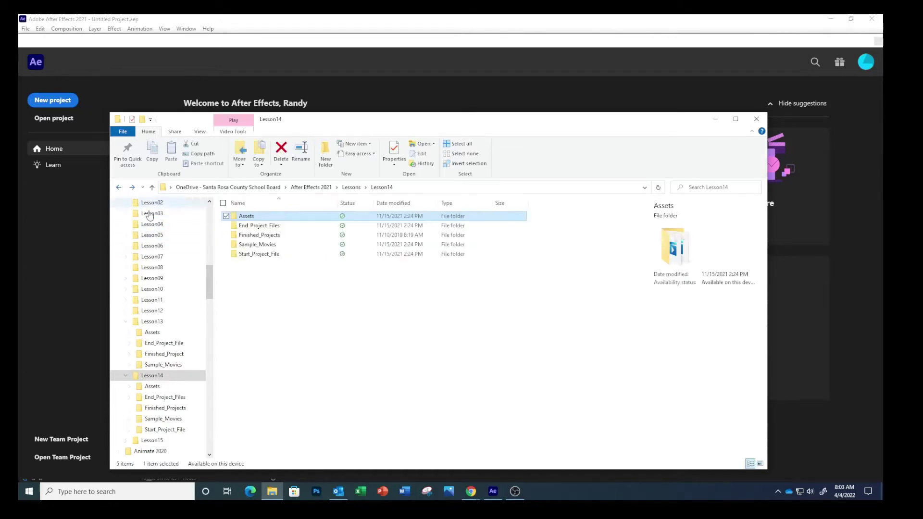
pyautogui.doubleClick(251, 254)
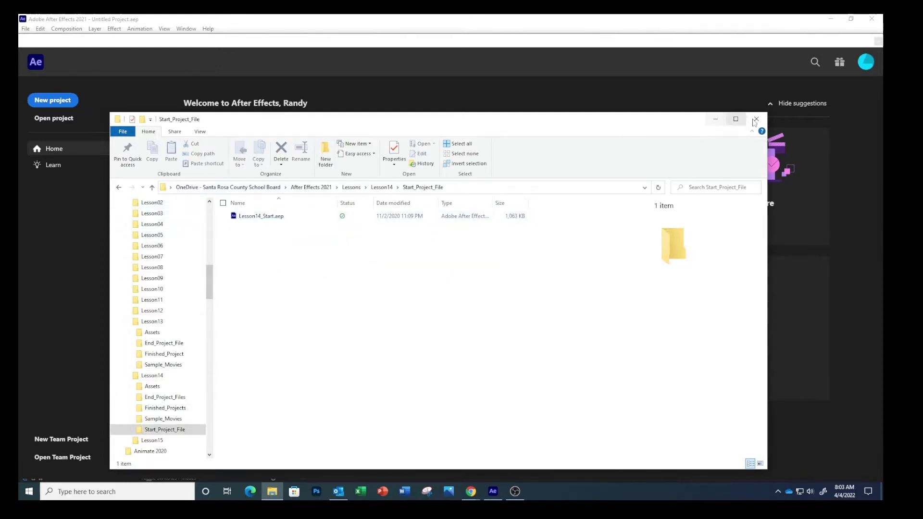
pyautogui.click(756, 119)
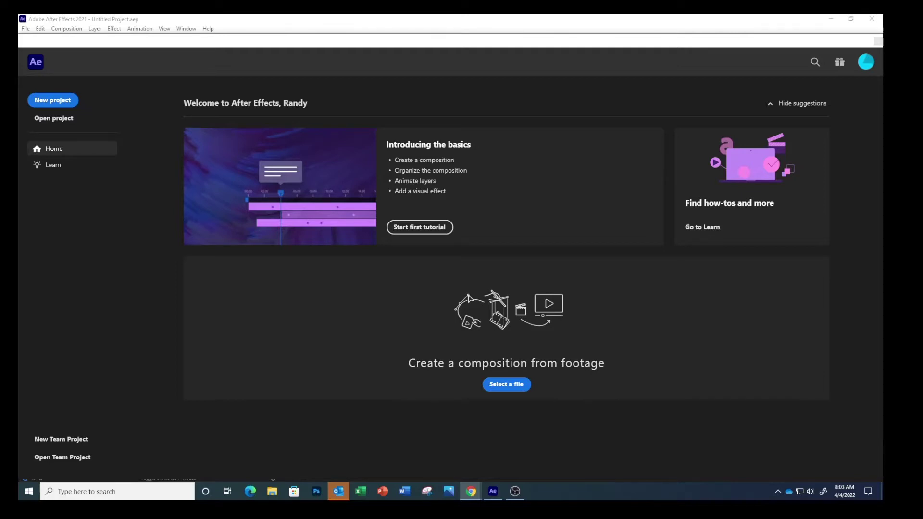
# Bring After Effects to the front and start a new blank project.
pyautogui.click(50, 102)
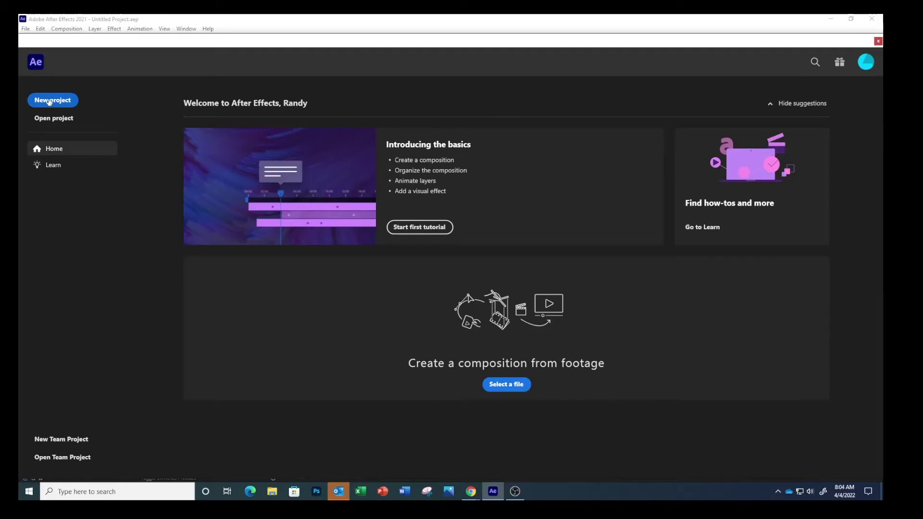
pyautogui.click(50, 101)
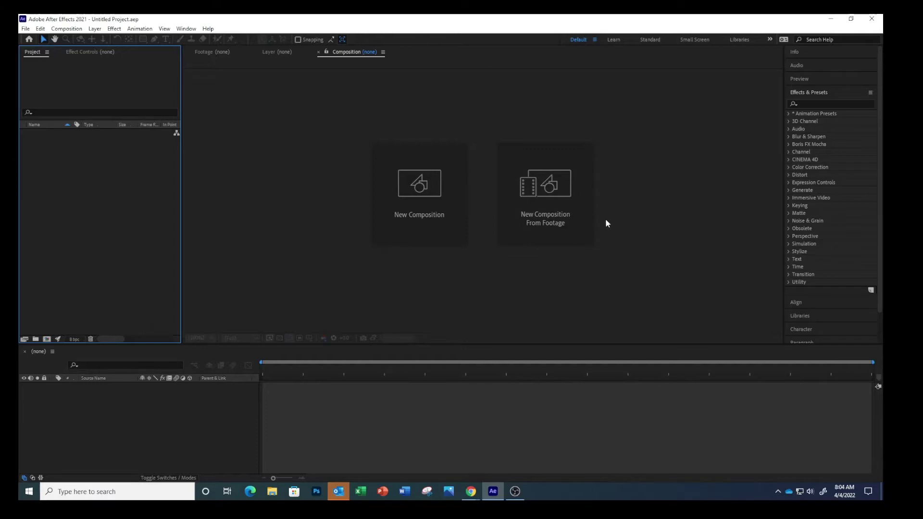
# Save the empty project as 'Lesson 14 Parazine Stabilize.aep' in Lesson12's Start_Project_File folder.
pyautogui.click(26, 29)
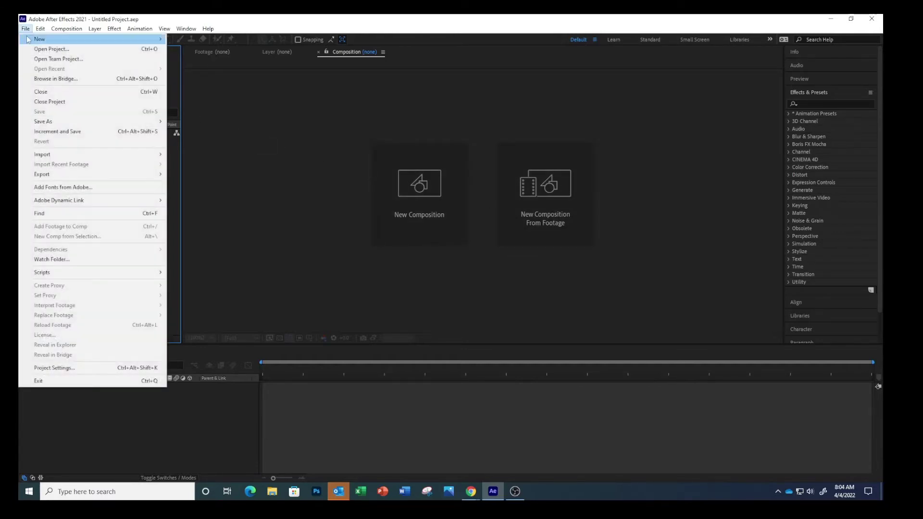
pyautogui.moveTo(46, 121)
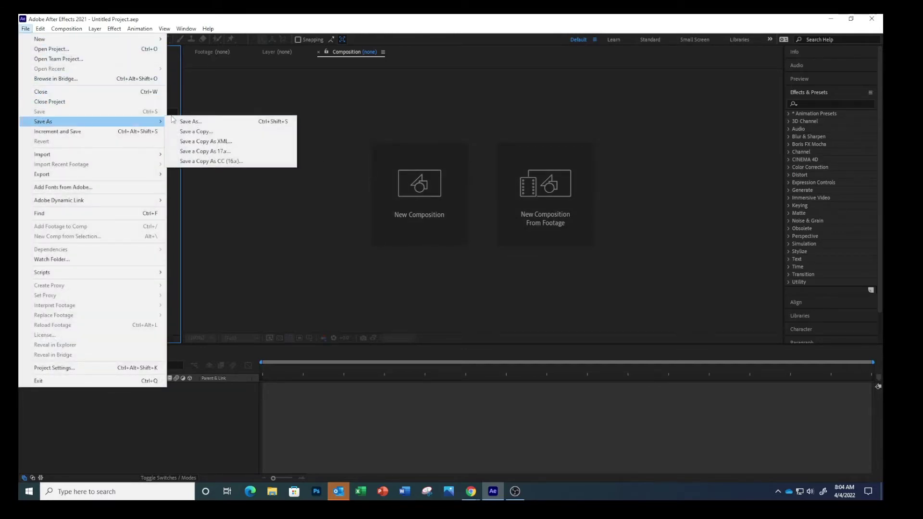
pyautogui.click(190, 122)
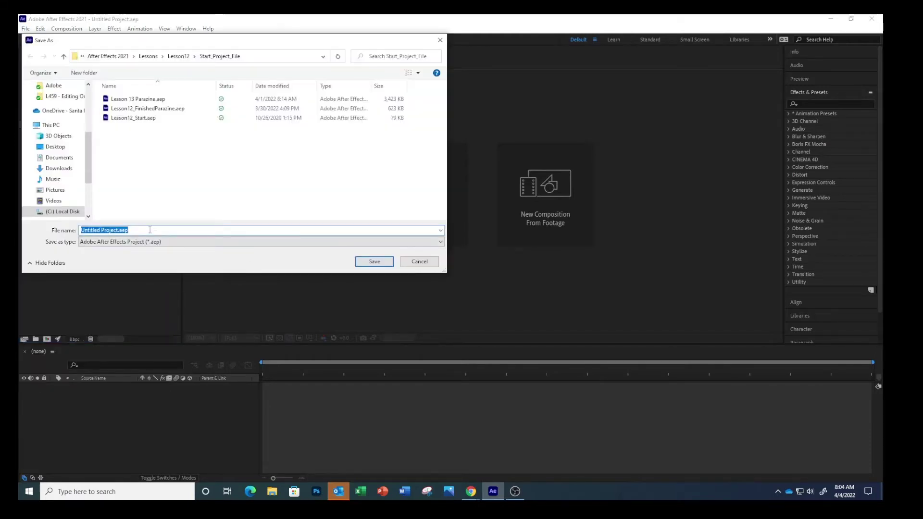
pyautogui.write('Lesson ')
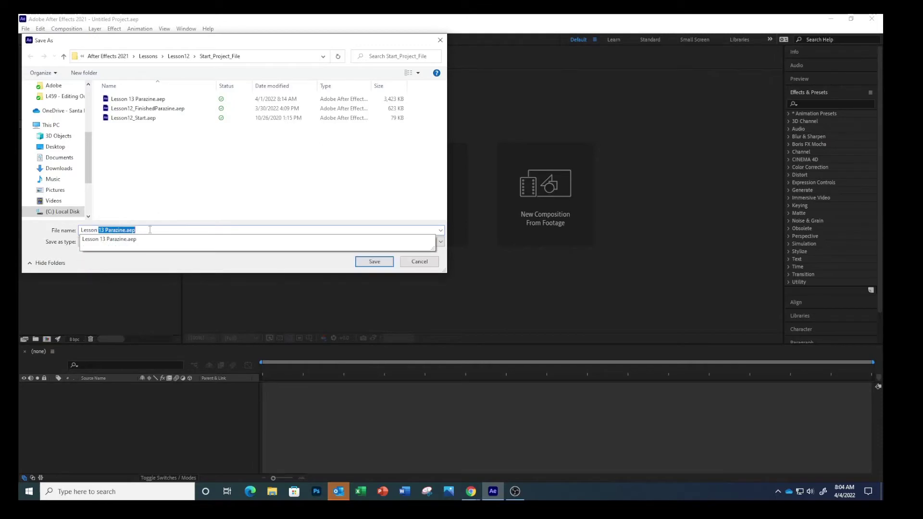
pyautogui.write('14 Para')
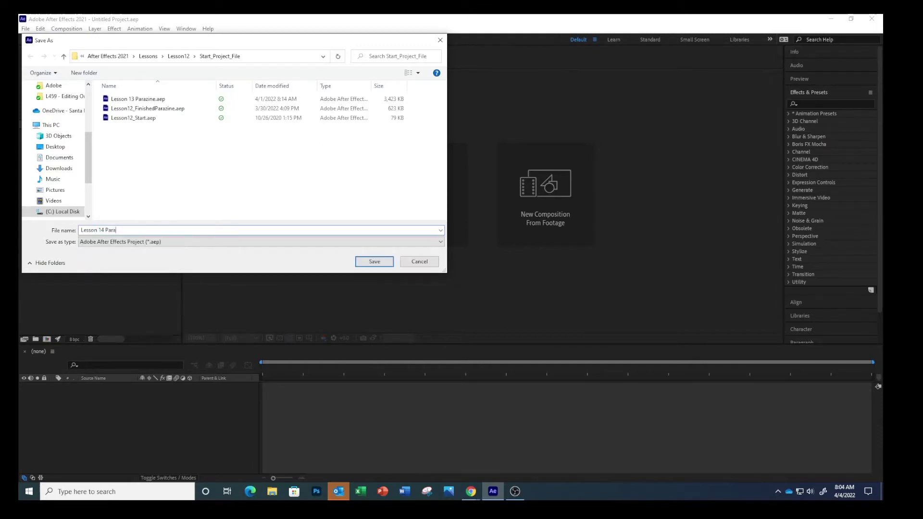
pyautogui.write('zine Stabilize')
pyautogui.click(388, 262)
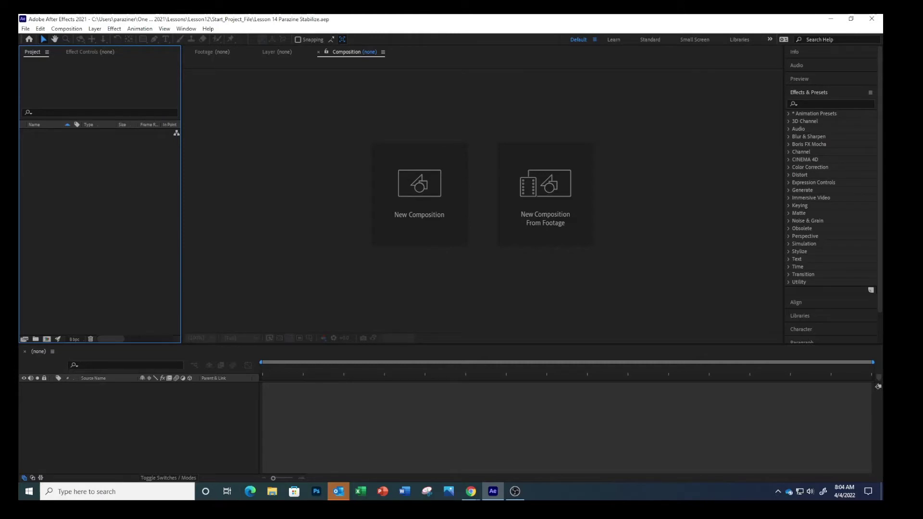
# Import boats.mov from Lessons > Lesson14 > Assets as a new boats composition.
pyautogui.click(556, 202)
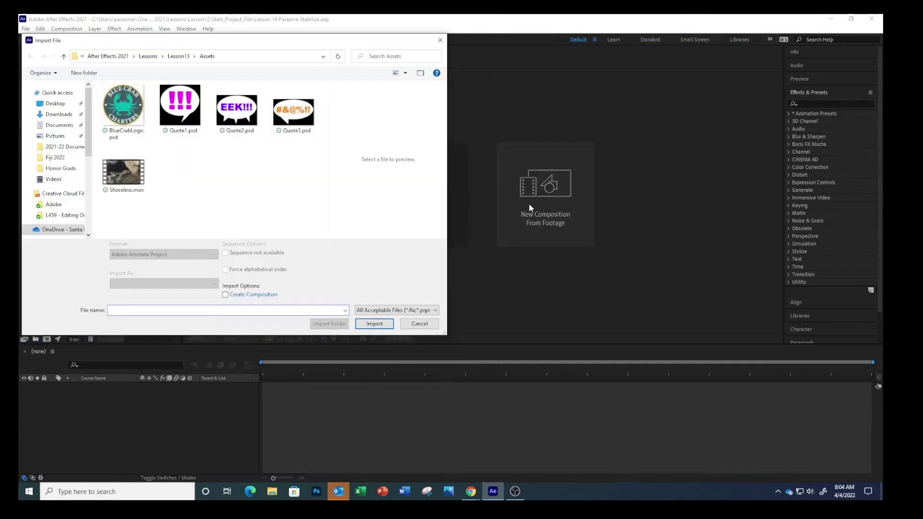
pyautogui.click(64, 57)
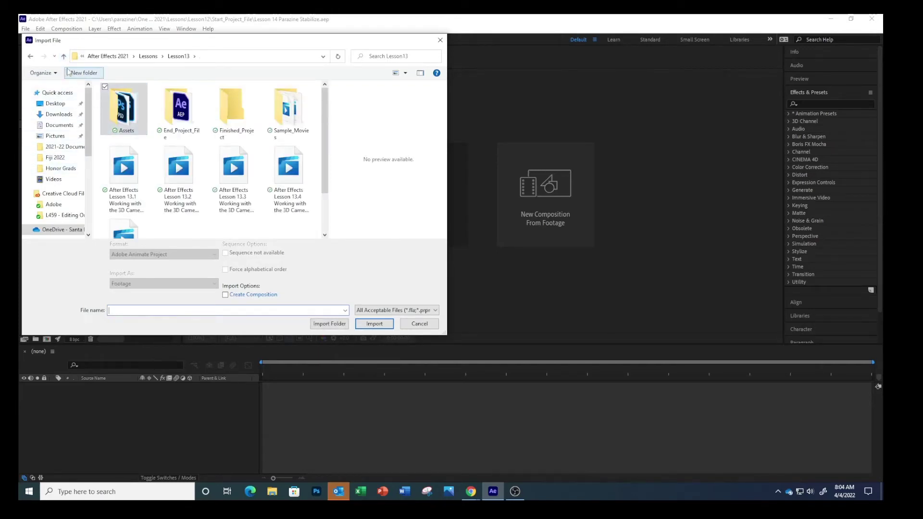
pyautogui.click(64, 57)
pyautogui.scroll(-2, 145, 193)
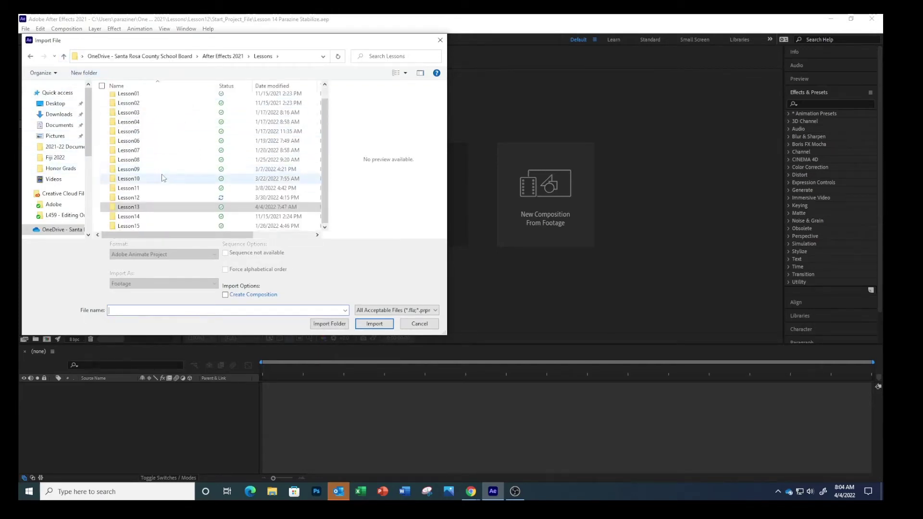
pyautogui.doubleClick(146, 220)
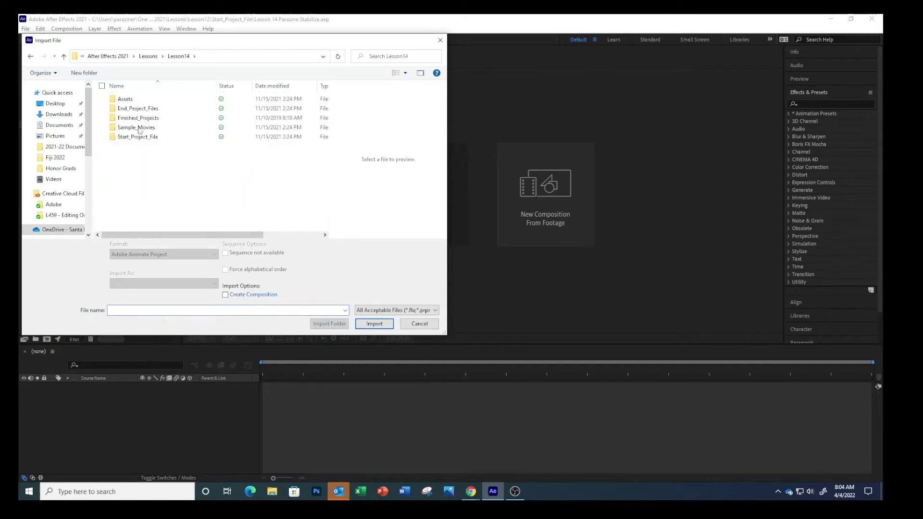
pyautogui.doubleClick(138, 100)
pyautogui.click(139, 104)
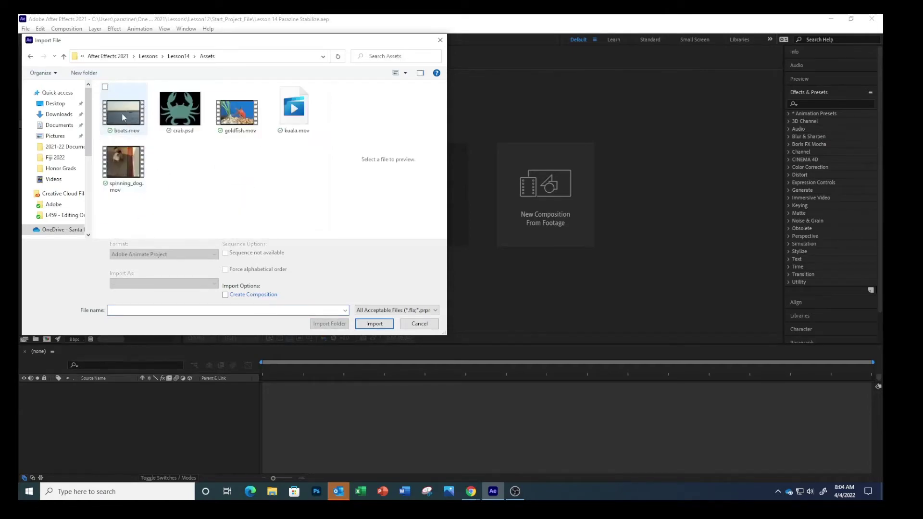
pyautogui.click(375, 327)
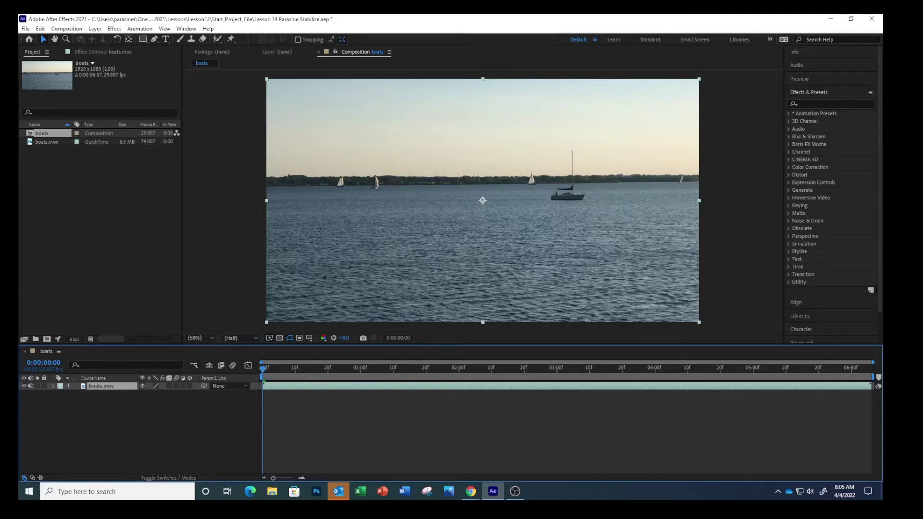
pyautogui.press('space')
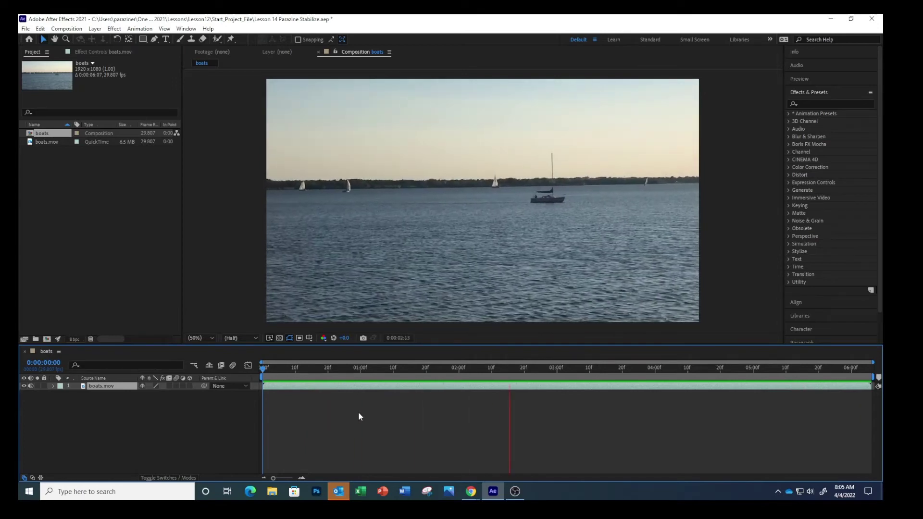
pyautogui.click(663, 317)
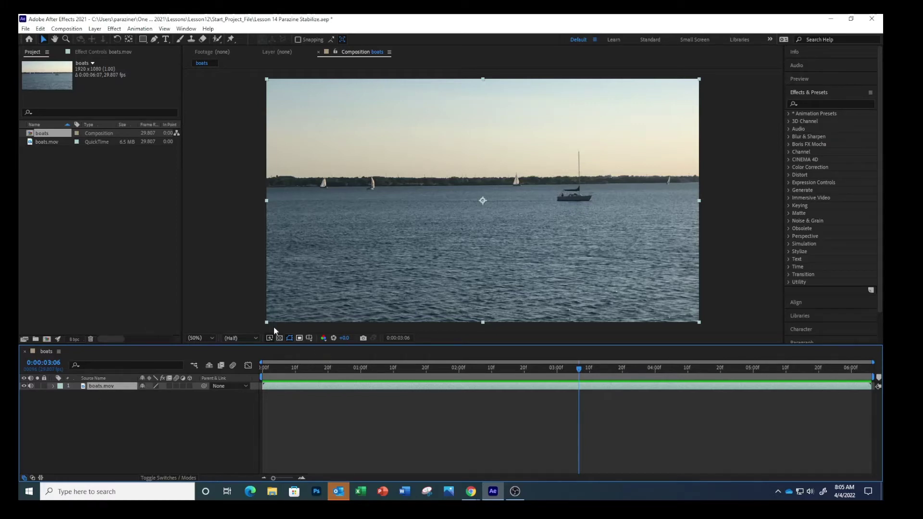
pyautogui.click(139, 29)
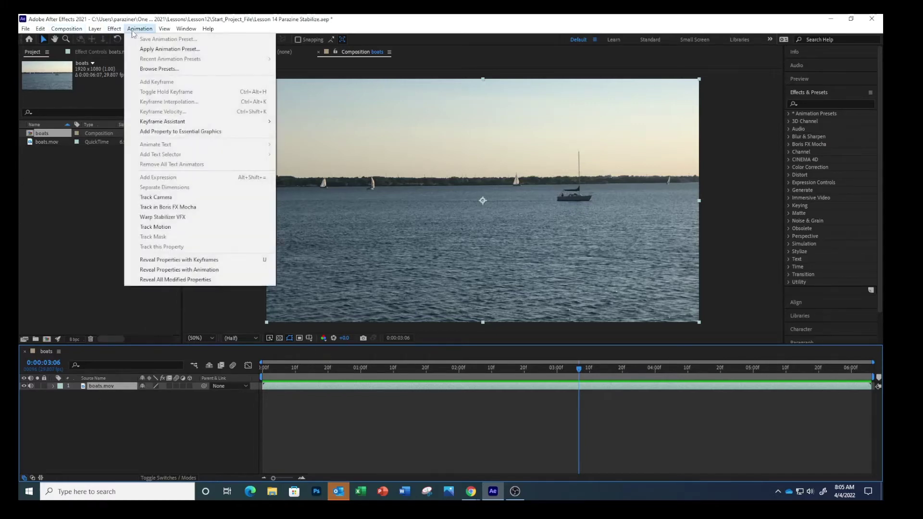
pyautogui.click(580, 369)
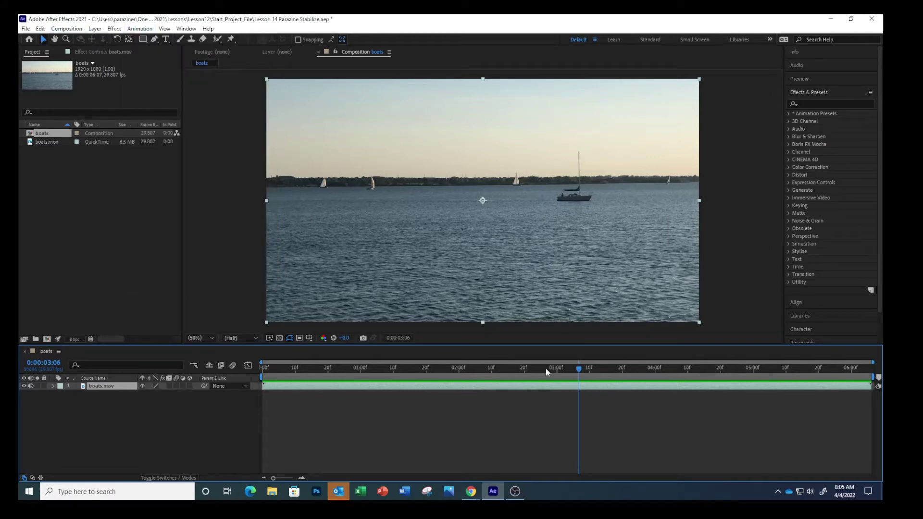
pyautogui.moveTo(546, 368)
pyautogui.mouseDown()
pyautogui.moveTo(521, 370)
pyautogui.moveTo(538, 369)
pyautogui.mouseUp()
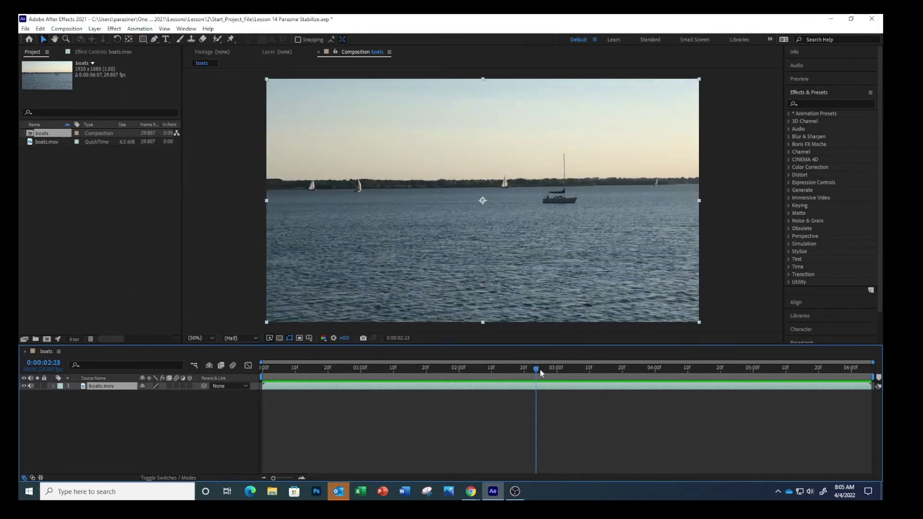
pyautogui.press('Home')
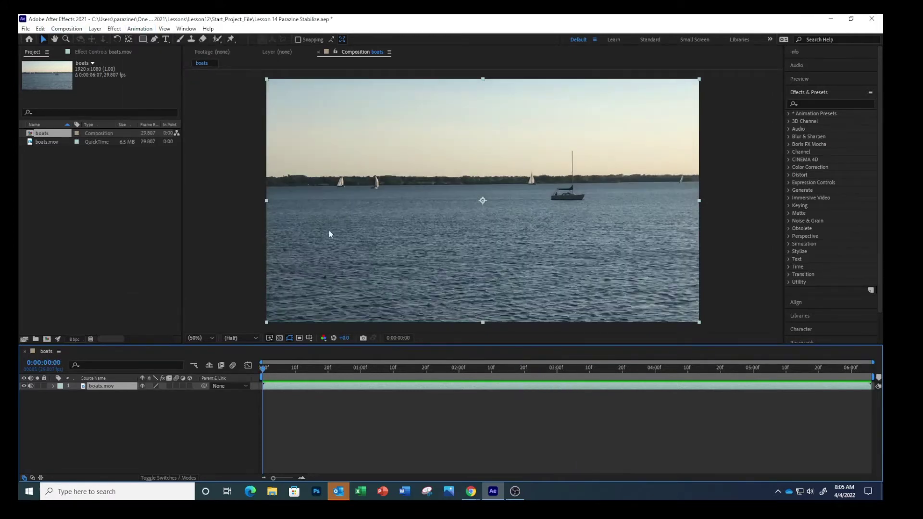
# Apply Warp Stabilizer VFX from the Animation menu to the boats.mov layer.
pyautogui.click(139, 29)
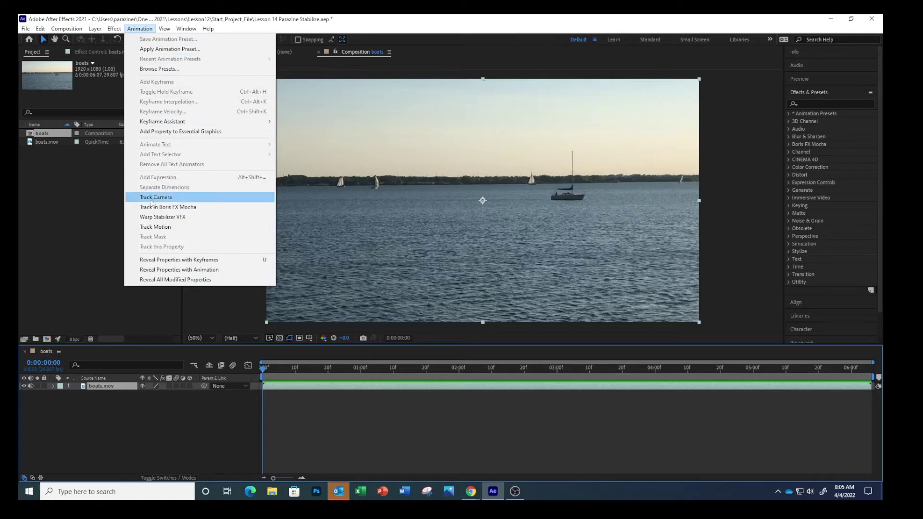
pyautogui.click(157, 217)
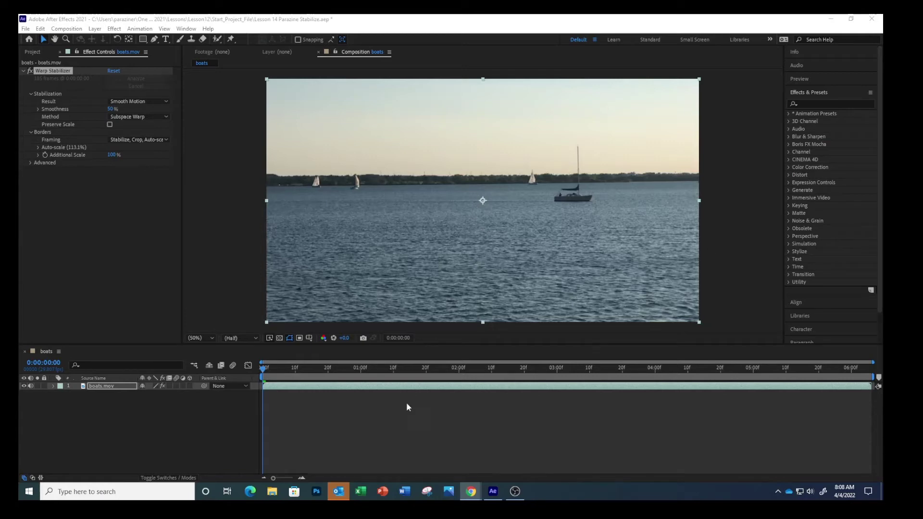
# Deselect the layer, preview the stabilized clip, then expand Warp Stabilizer's Advanced group.
pyautogui.click(400, 441)
pyautogui.press('space')
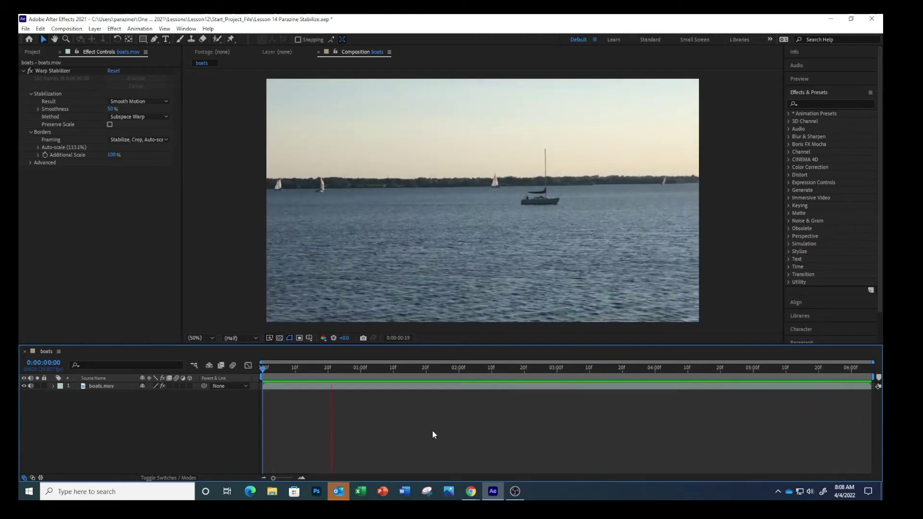
pyautogui.press('space')
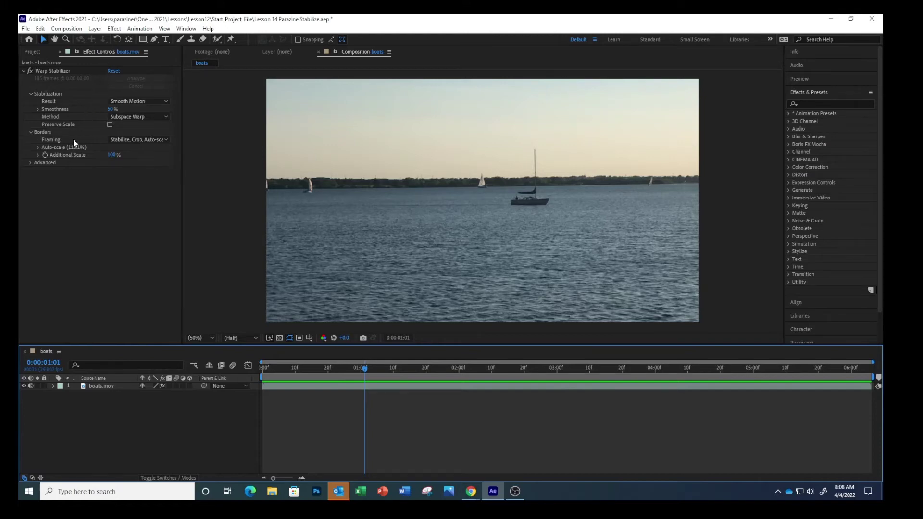
pyautogui.click(27, 163)
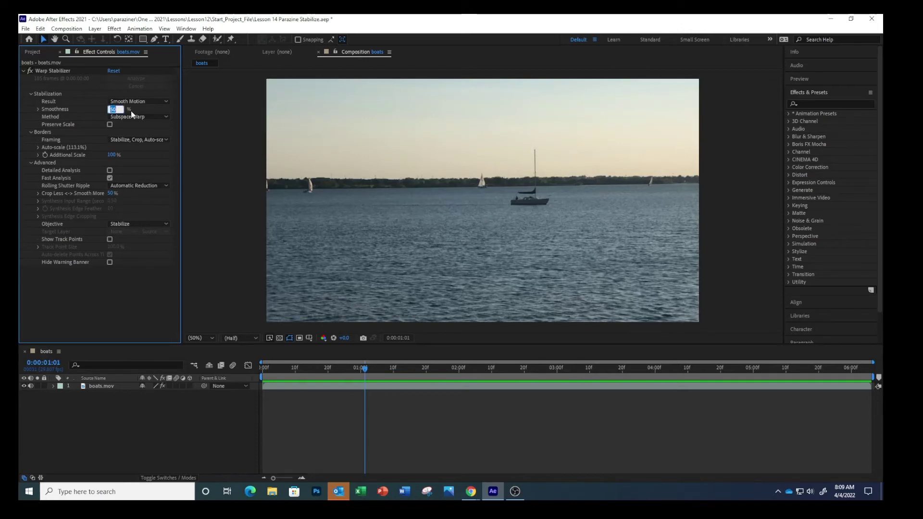
# Set Warp Stabilizer Smoothness to 79% and preview the re-stabilized boats footage.
pyautogui.write('79')
pyautogui.press('Return')
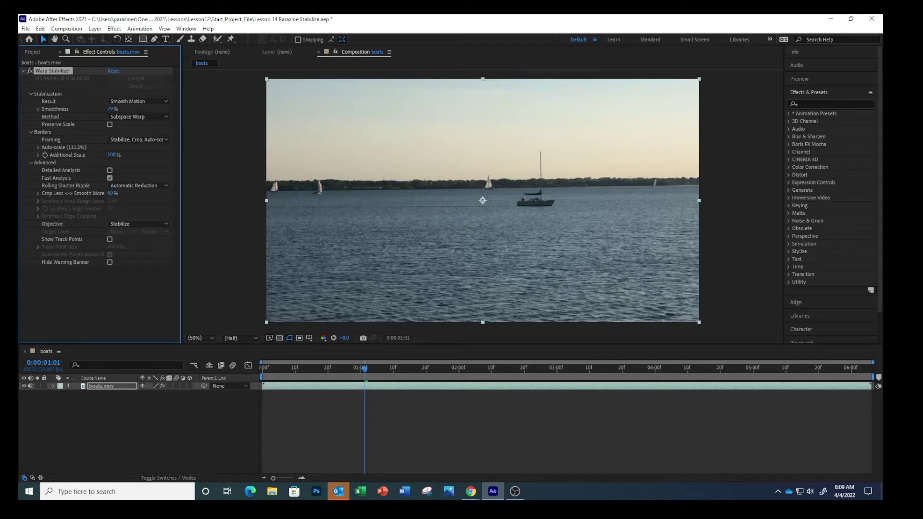
pyautogui.press('space')
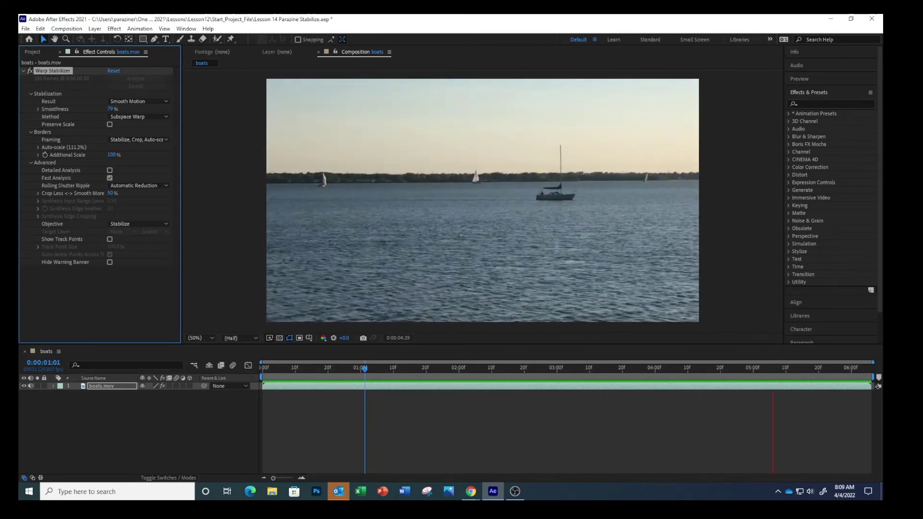
pyautogui.press('space')
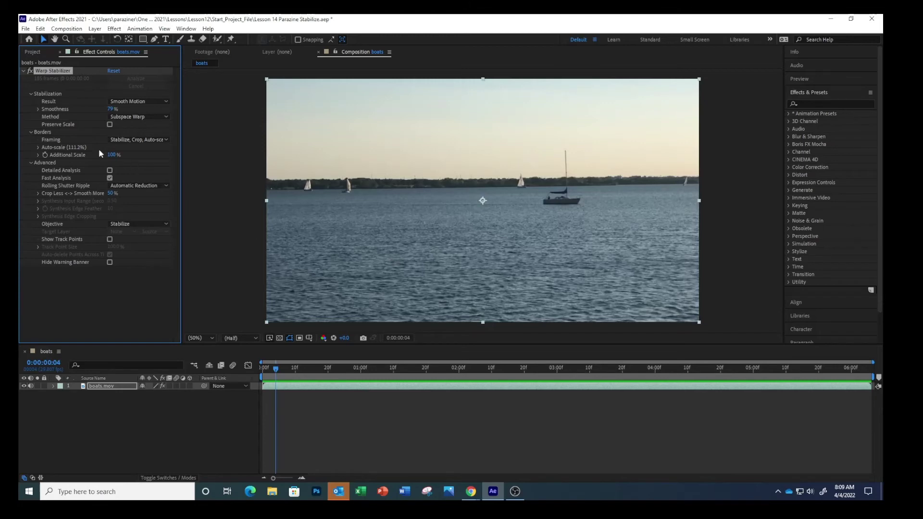
# Change the stabilization Result to No Motion and preview the locked-off shot.
pyautogui.click(165, 101)
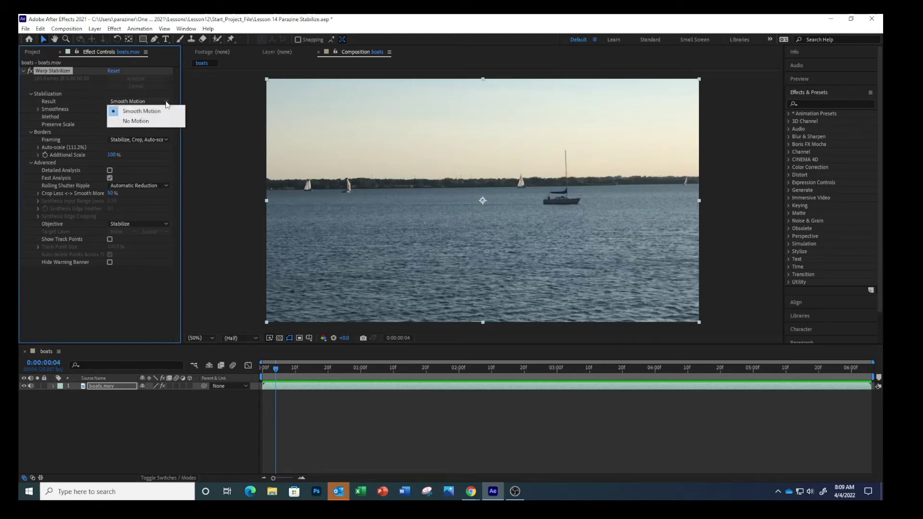
pyautogui.click(140, 121)
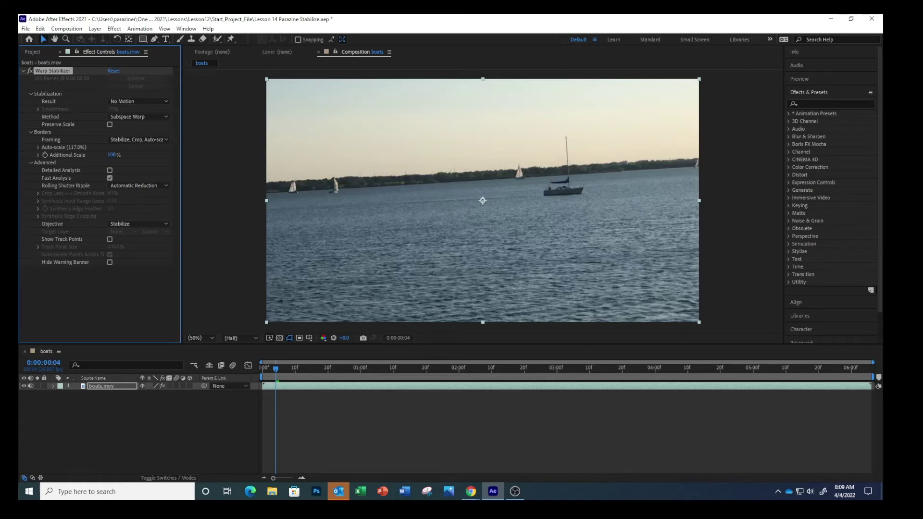
pyautogui.press('space')
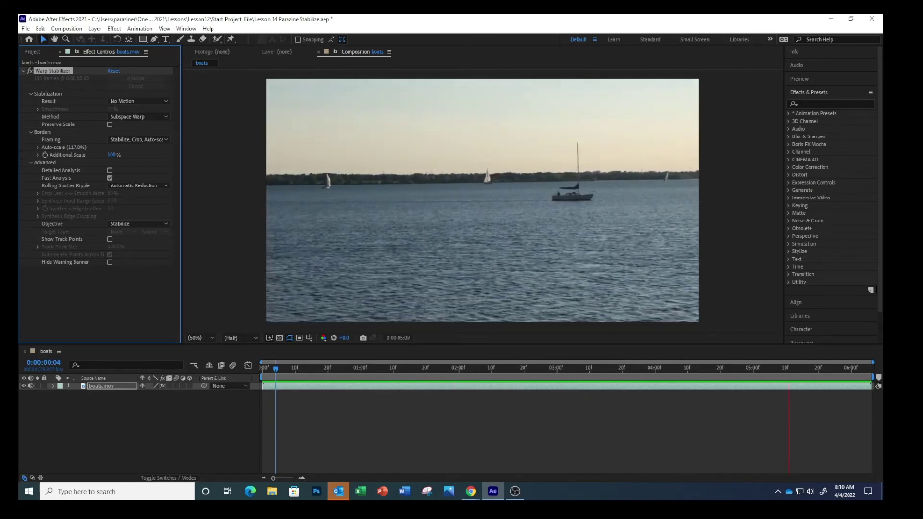
pyautogui.press('space')
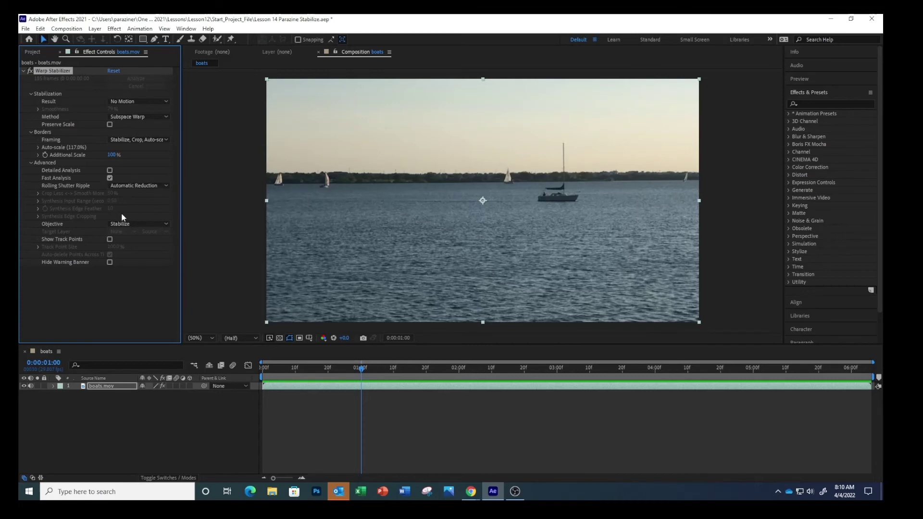
# Set Warp Stabilizer Method to Position and Framing to Stabilize Only.
pyautogui.click(169, 139)
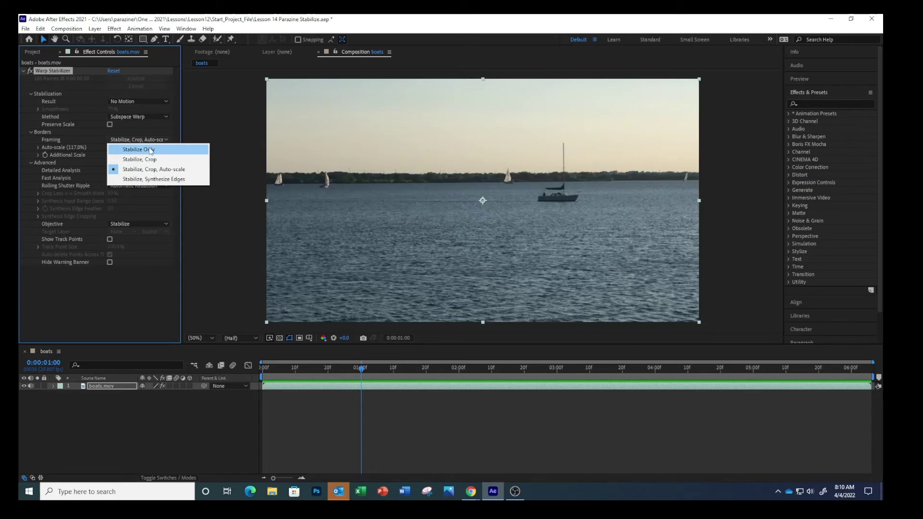
pyautogui.click(161, 117)
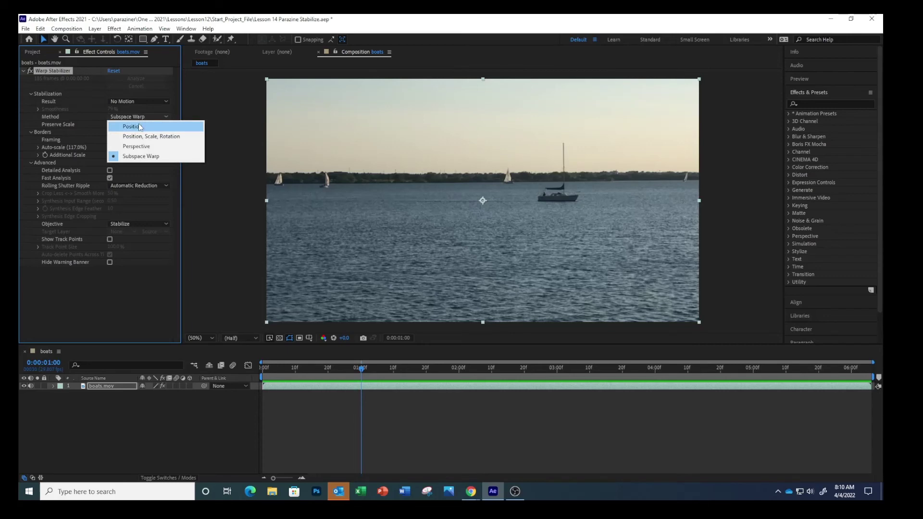
pyautogui.click(139, 126)
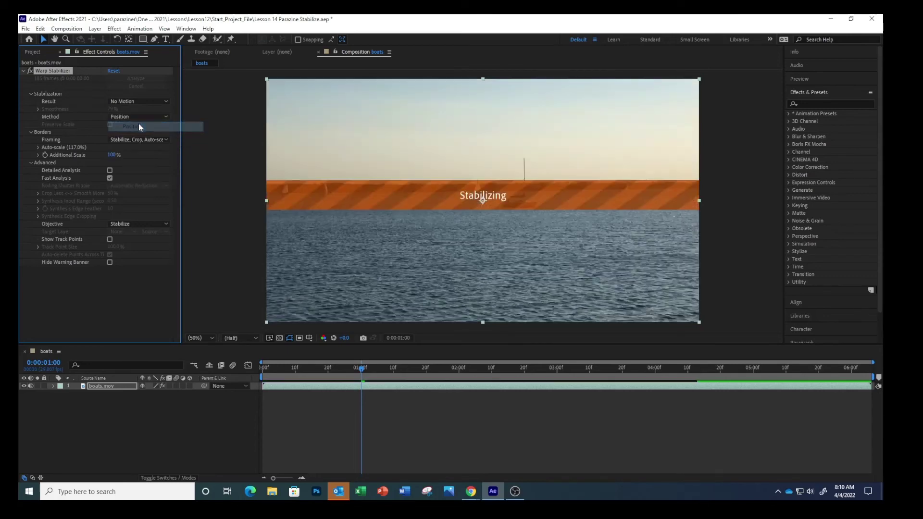
pyautogui.click(169, 139)
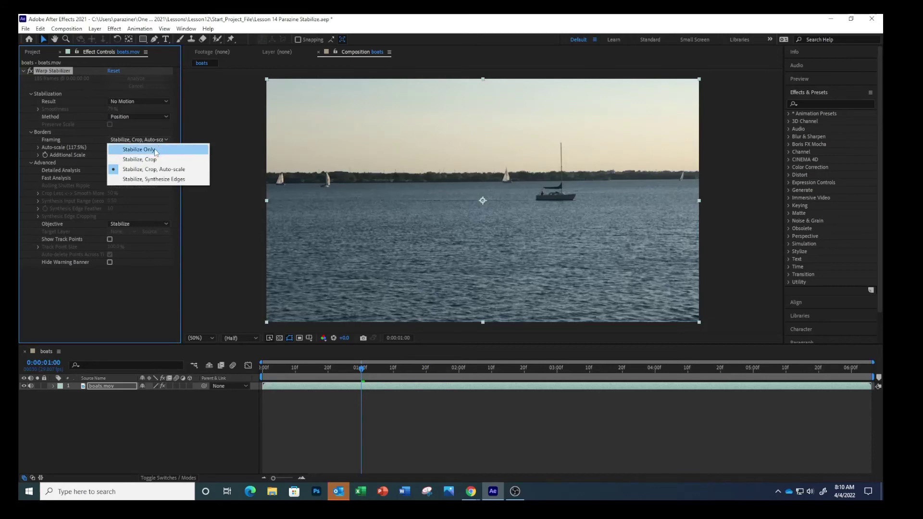
pyautogui.click(156, 150)
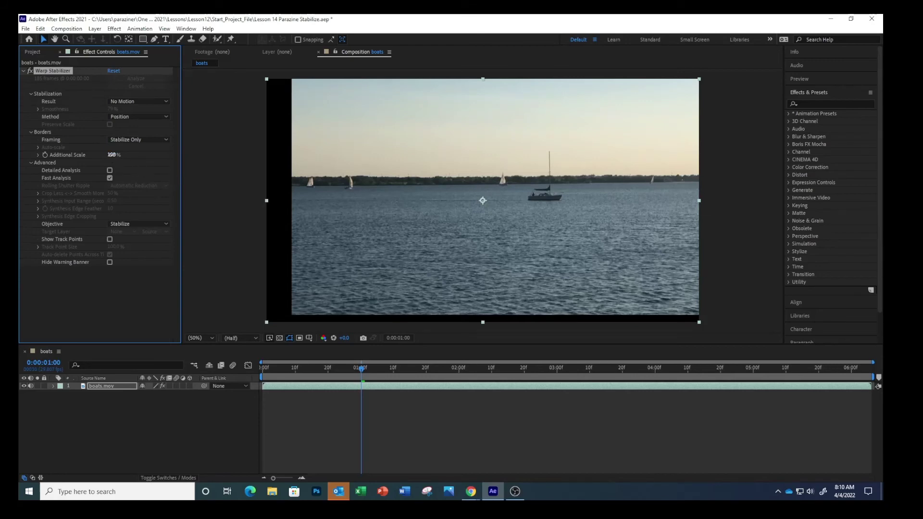
# Set Additional Scale to 119% to hide the black borders and preview it.
pyautogui.click(113, 154)
pyautogui.write('120')
pyautogui.press('Return')
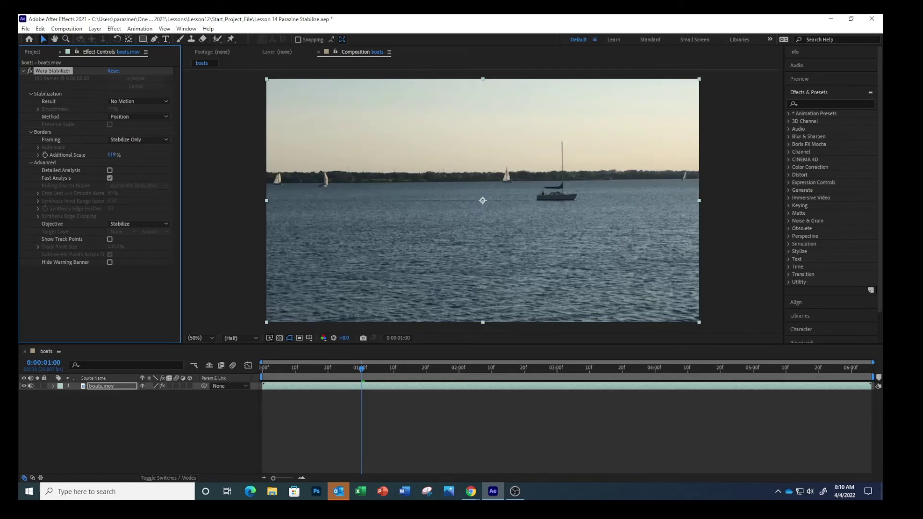
pyautogui.press('space')
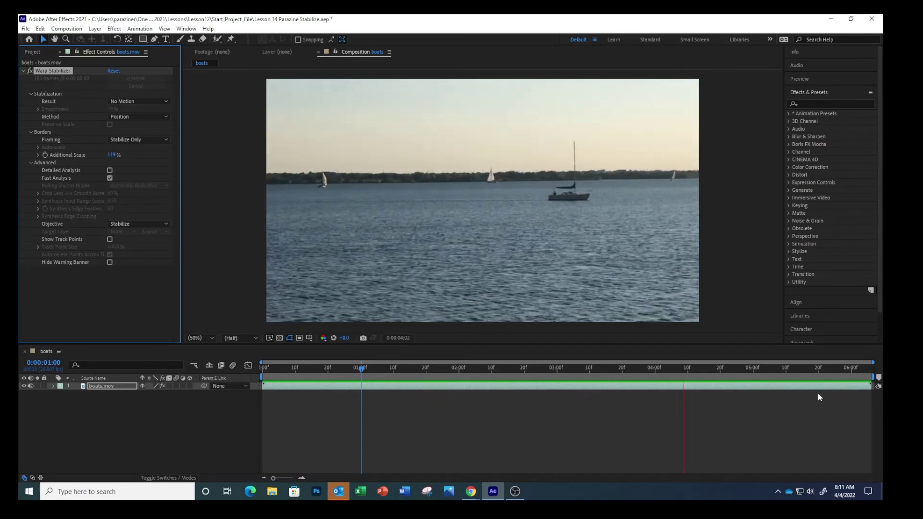
pyautogui.press('space')
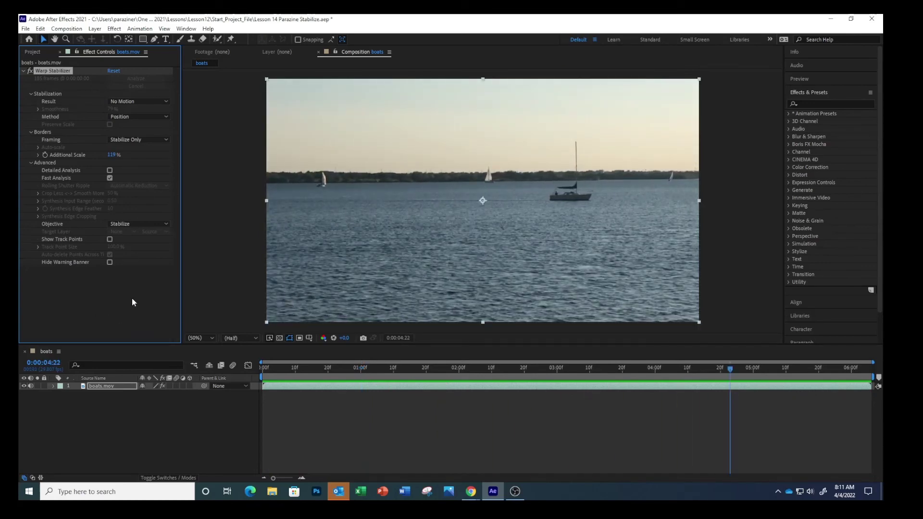
# Jump to 0:00:00:15 and move the work area start to that frame.
pyautogui.click(48, 361)
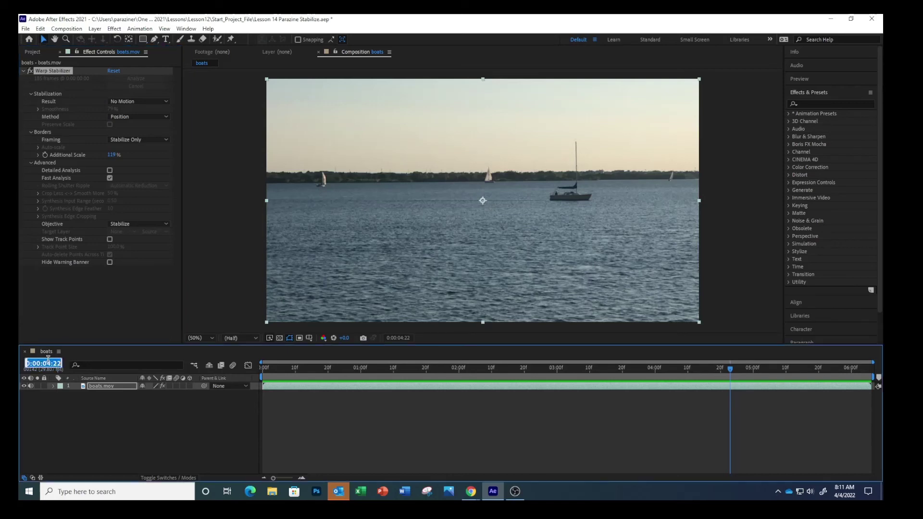
pyautogui.write('15')
pyautogui.press('Return')
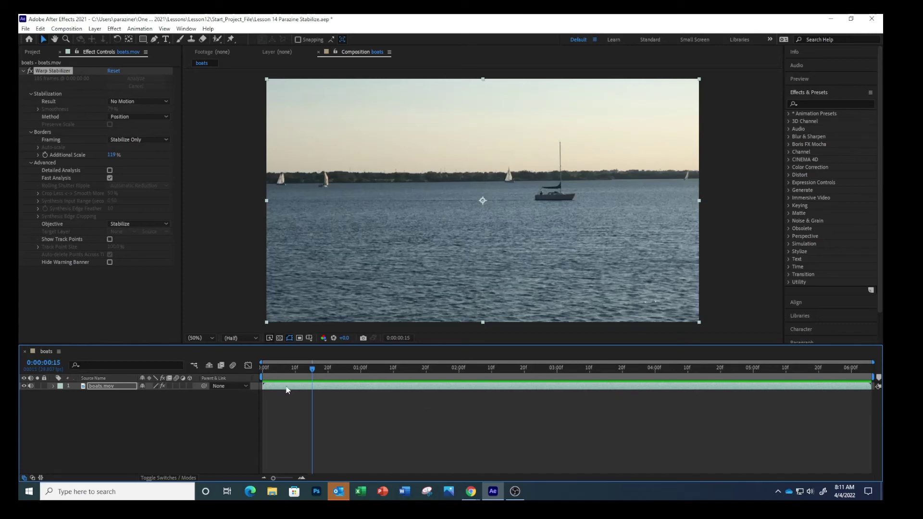
pyautogui.moveTo(257, 375); pyautogui.dragTo(311, 375)
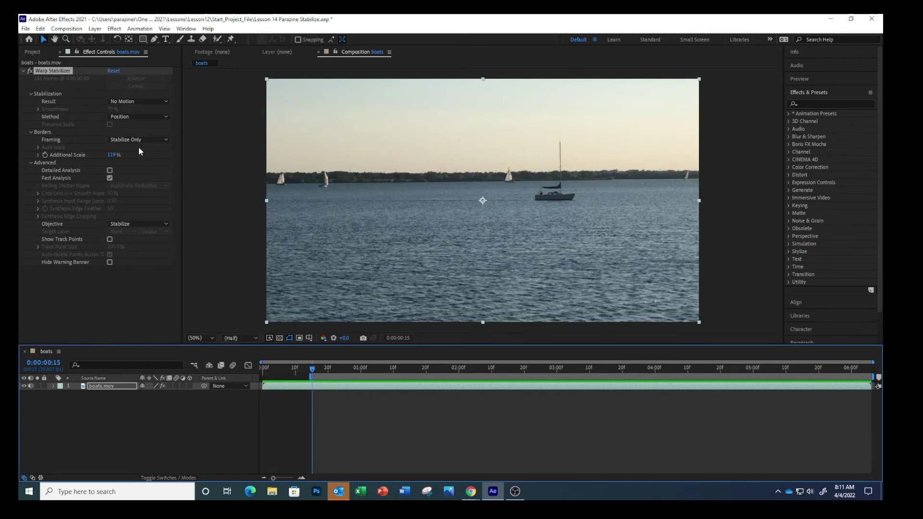
pyautogui.click(66, 29)
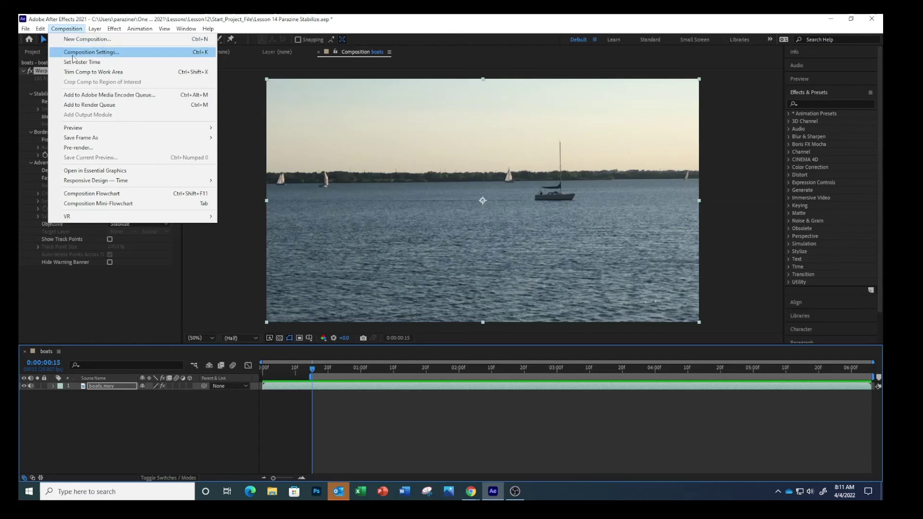
# Trim the boats comp to its work area and play back the shortened stabilized clip.
pyautogui.click(90, 72)
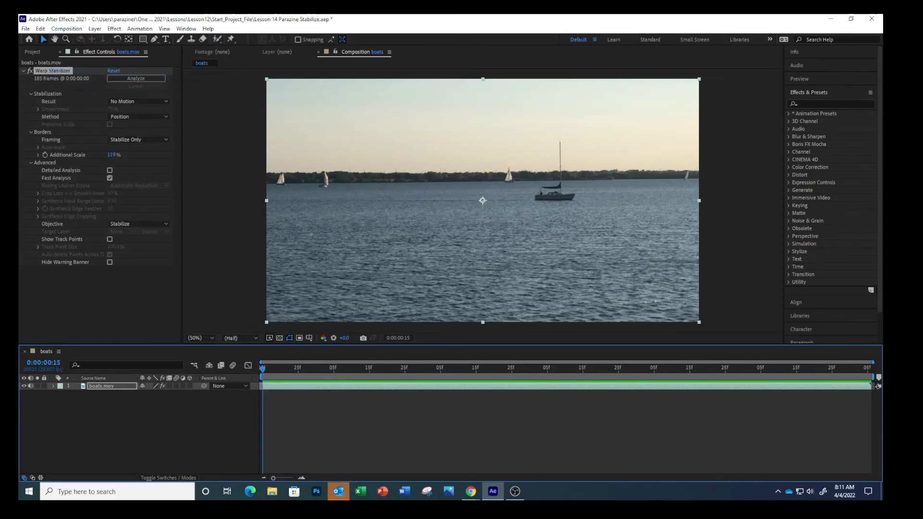
pyautogui.press('space')
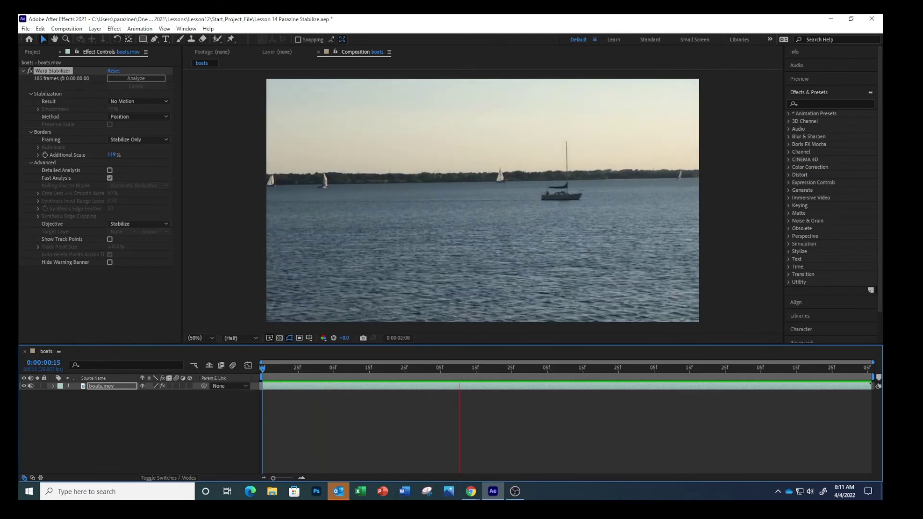
pyautogui.press('space')
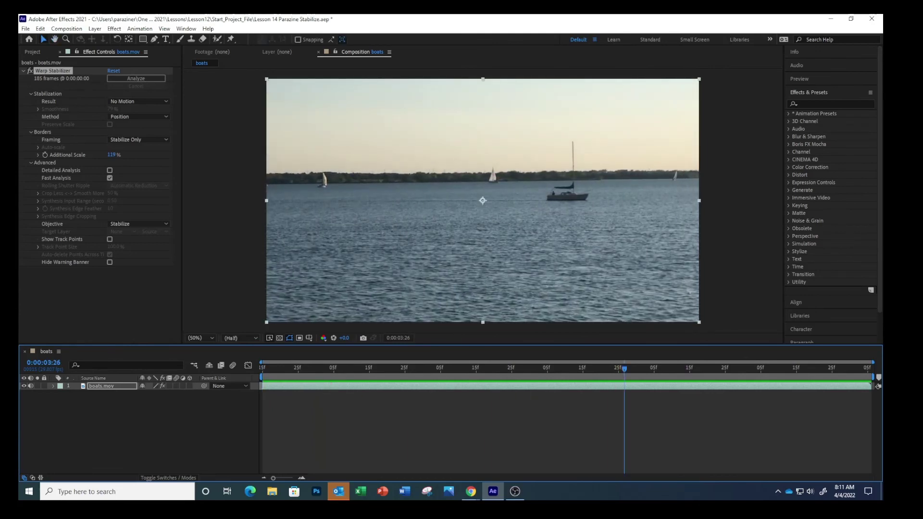
# Save the project as 'Lesson 14 Parazine Stabilize.aep'.
pyautogui.click(25, 29)
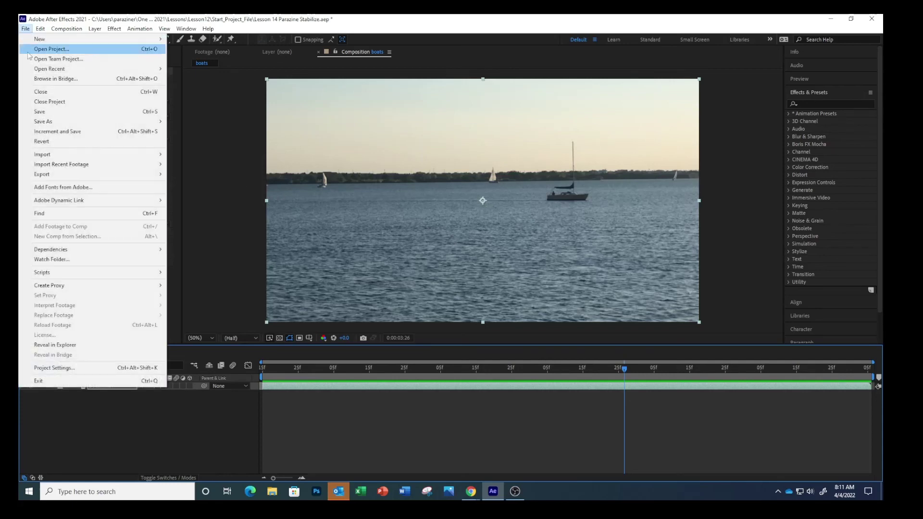
pyautogui.click(43, 111)
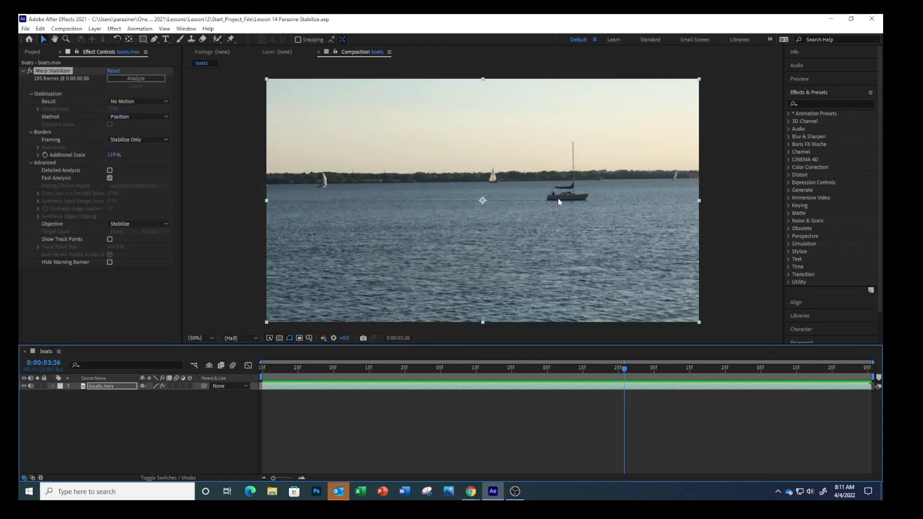